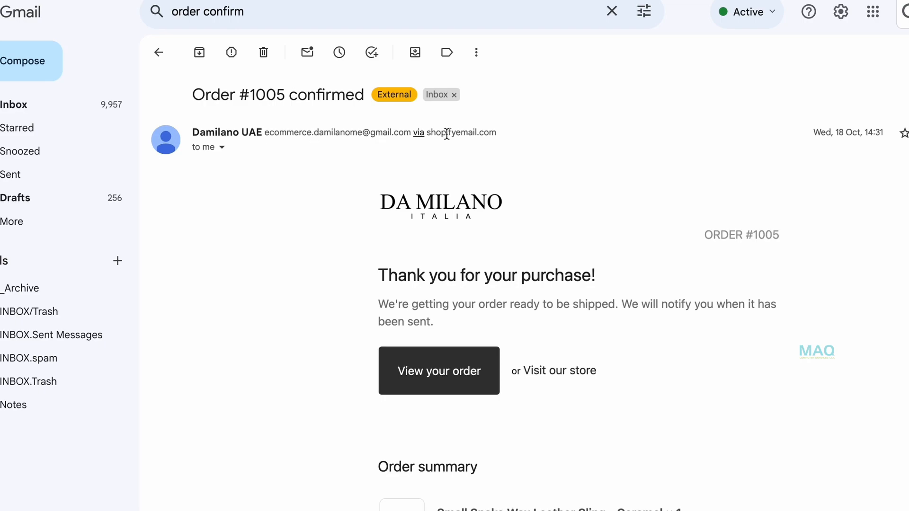
Step: Highlight 'shopifyemail.com' in the sender line of the Order #1005 confirmed email
left_click_drag(426, 132, 504, 135)
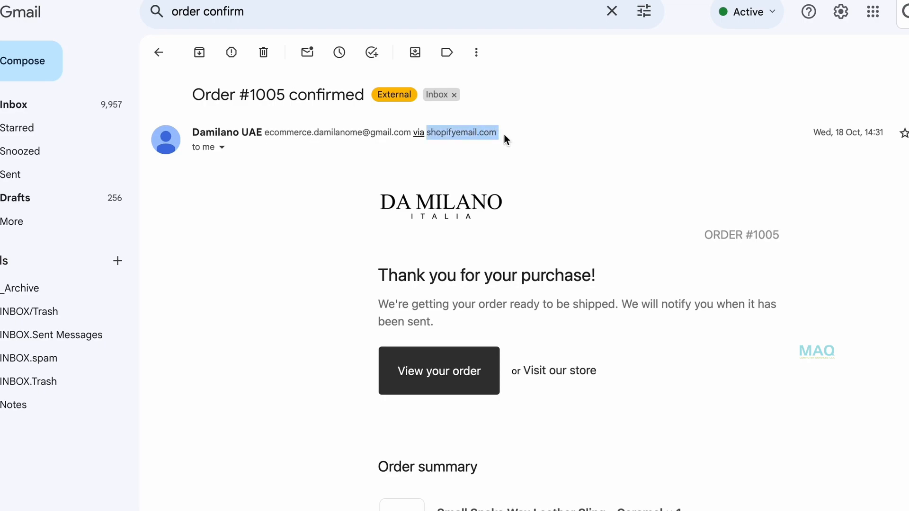
left_click(429, 136)
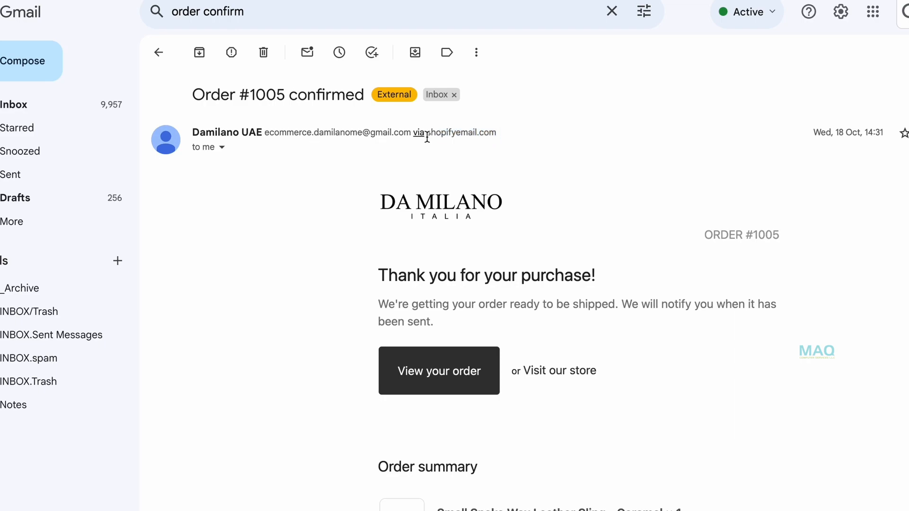
left_click_drag(427, 138, 532, 141)
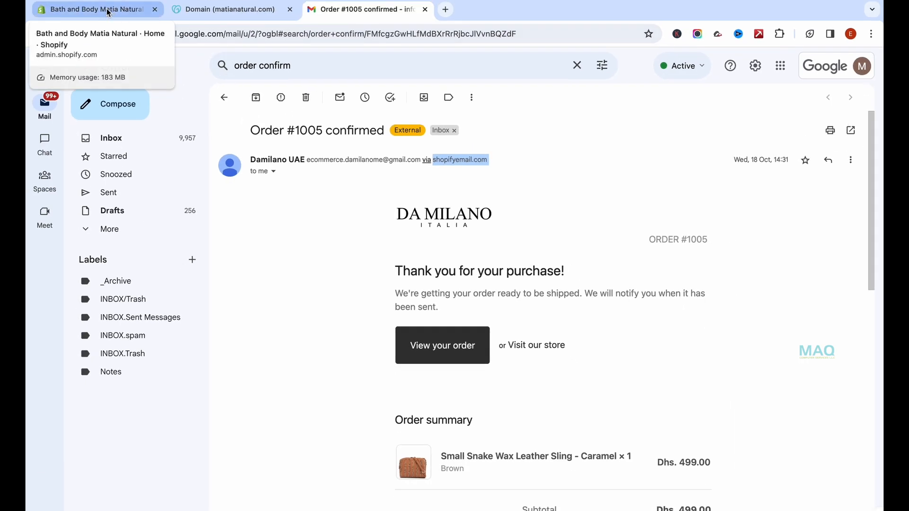
Step: Go to the Shopify store admin's Settings > Notifications page
left_click(108, 11)
left_click(227, 10)
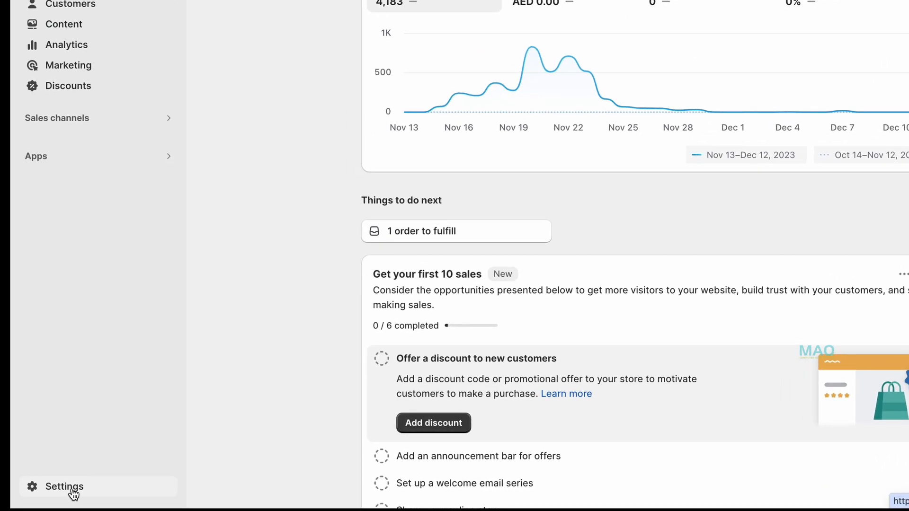
left_click(73, 492)
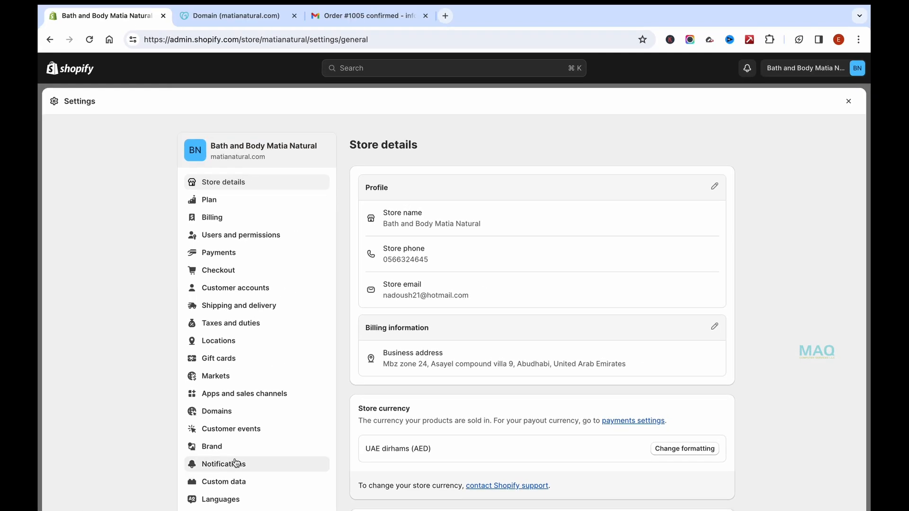
left_click(239, 463)
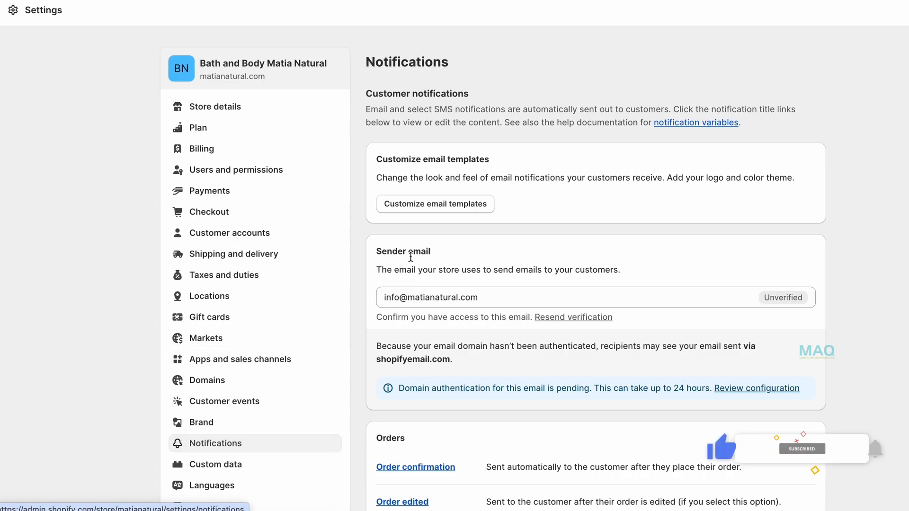
scroll(501, 245, "down", 1)
scroll(501, 250, "down", 1)
Step: Highlight the sender email address, its unverified status, and the shopifyemail.com warning
left_click_drag(373, 207, 462, 205)
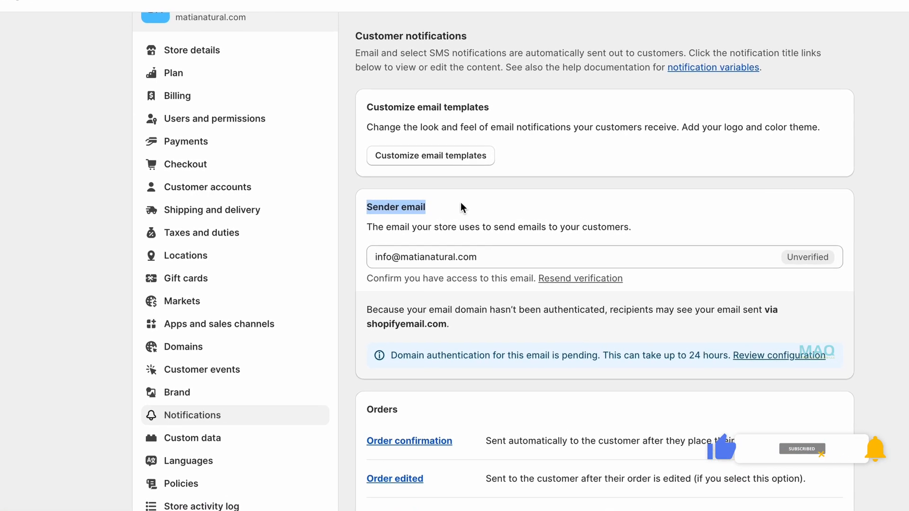
left_click(379, 258)
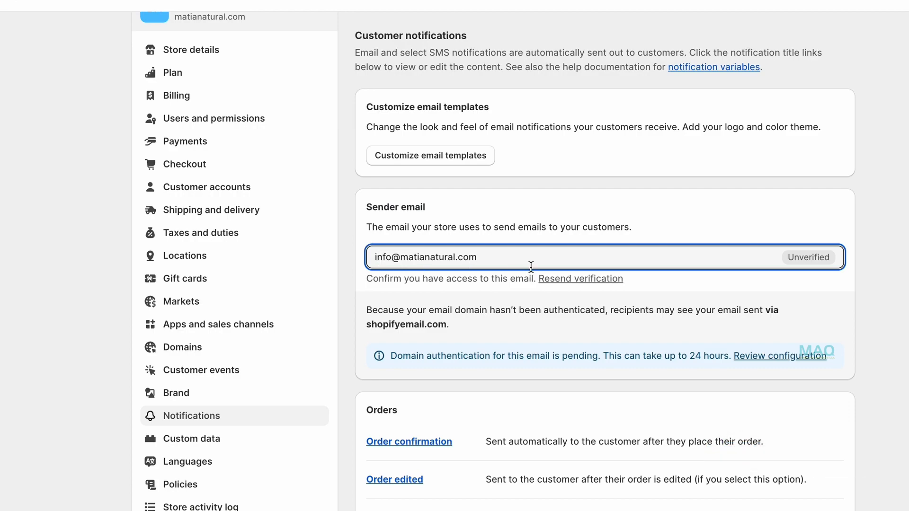
left_click(802, 262)
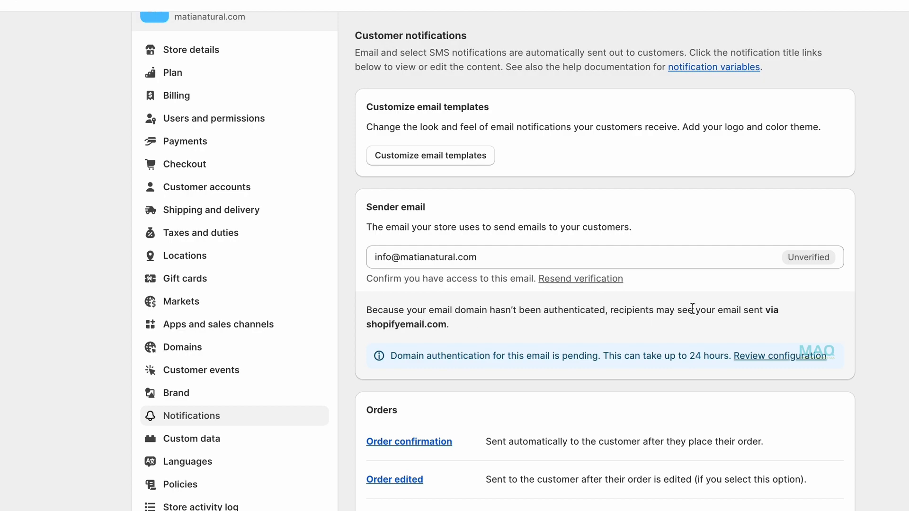
left_click_drag(367, 324, 462, 323)
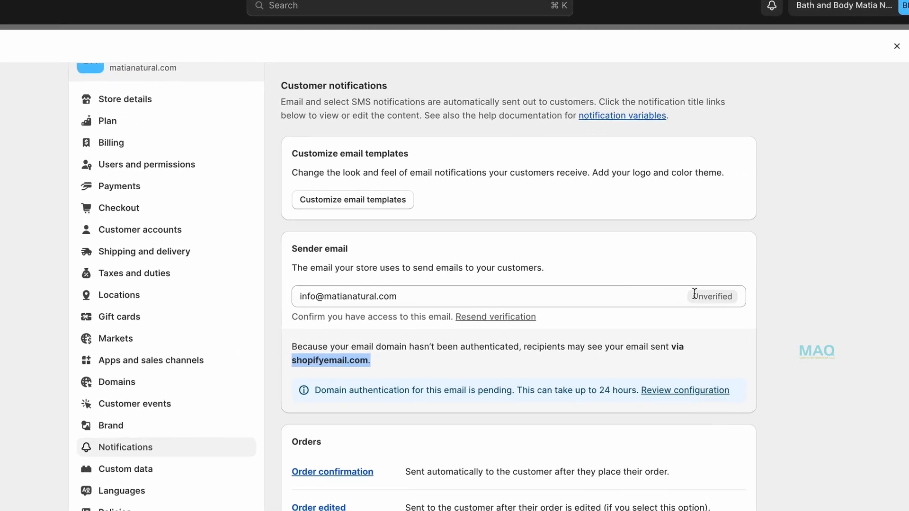
left_click(412, 298)
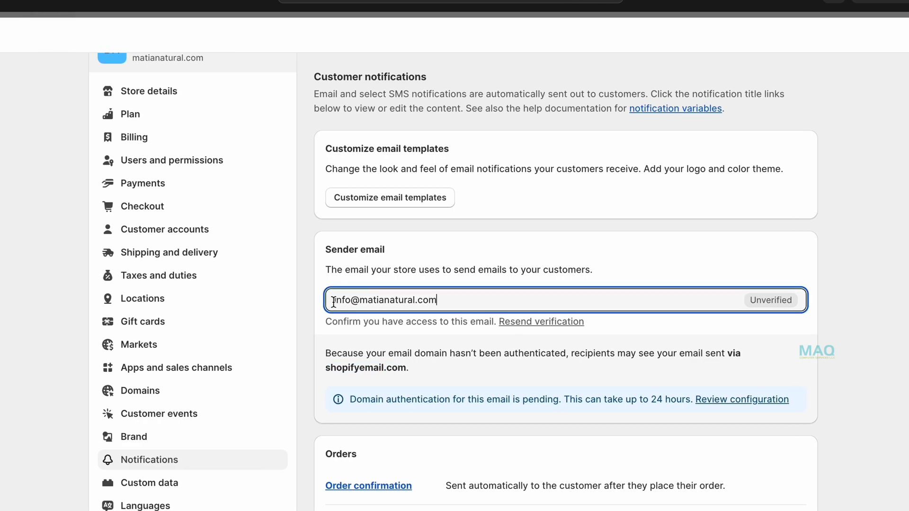
left_click_drag(334, 303, 495, 302)
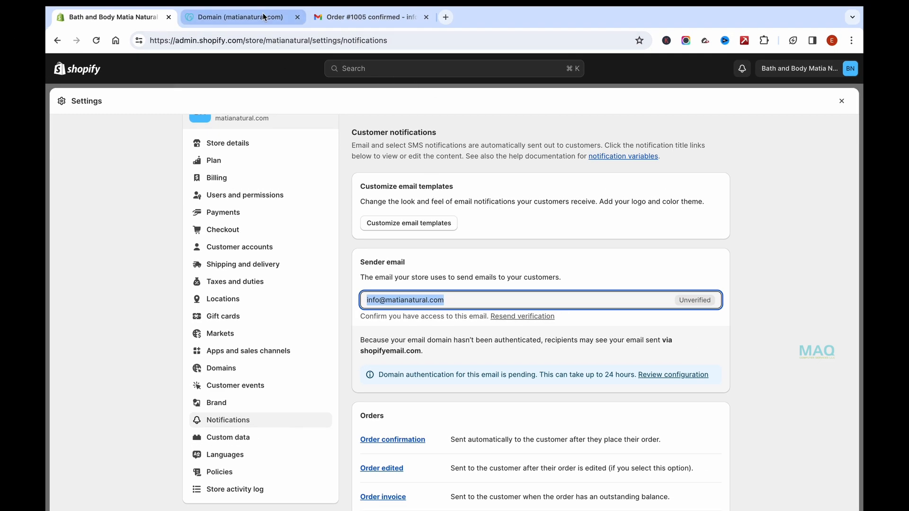
Step: Open GoDaddy's DNS records for matianatural.com, scroll through them, then return to Shopify
left_click(263, 17)
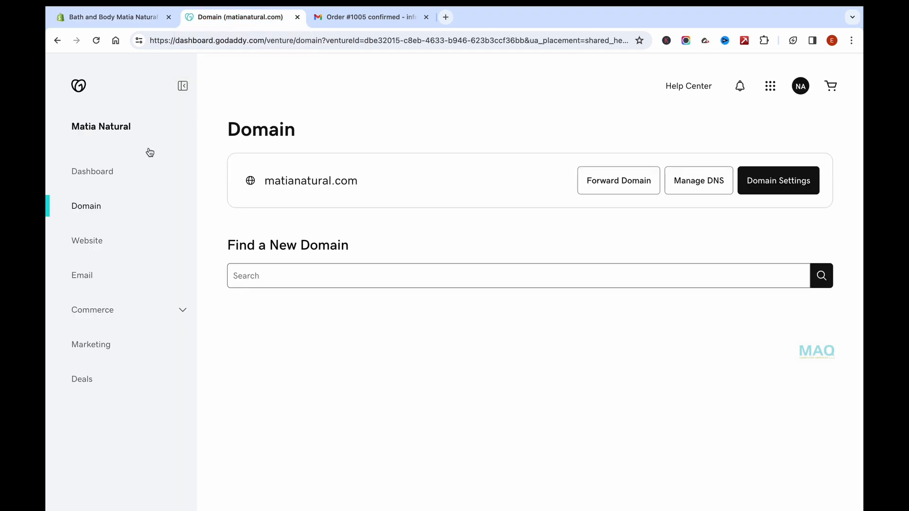
left_click(715, 192)
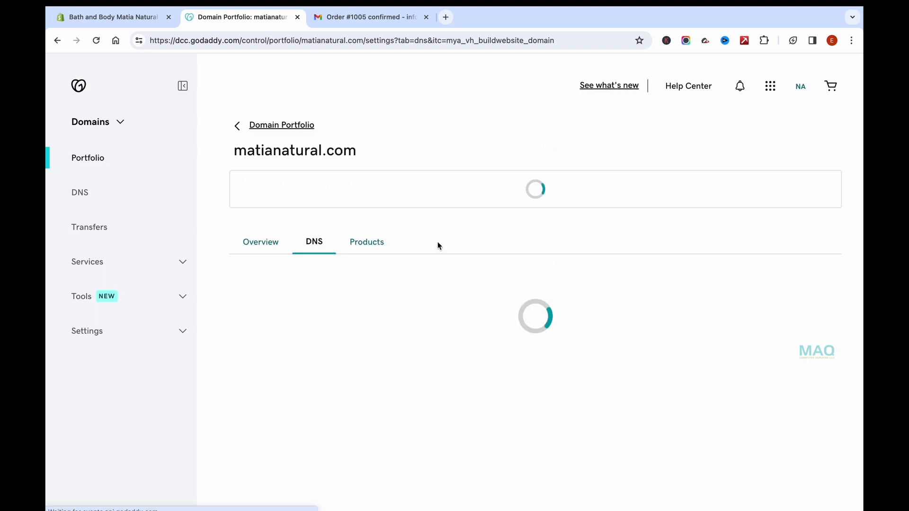
scroll(393, 419, "down", 6)
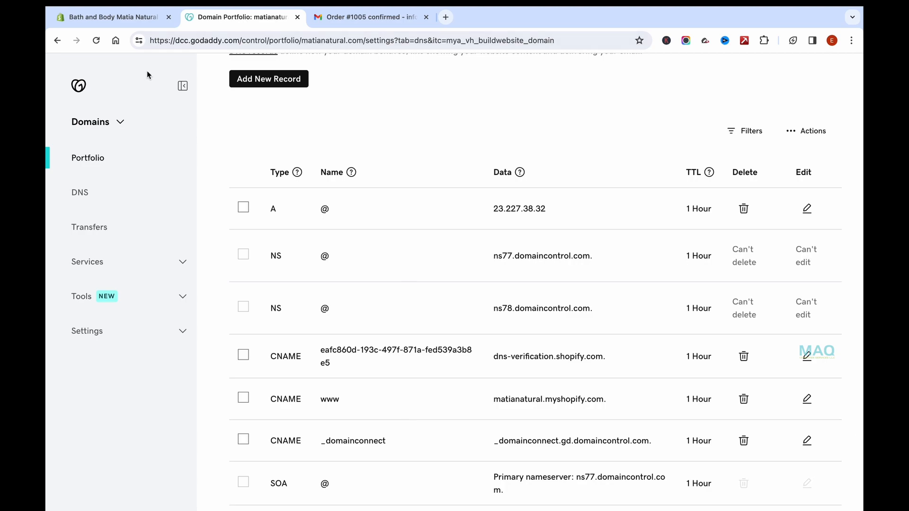
left_click(116, 17)
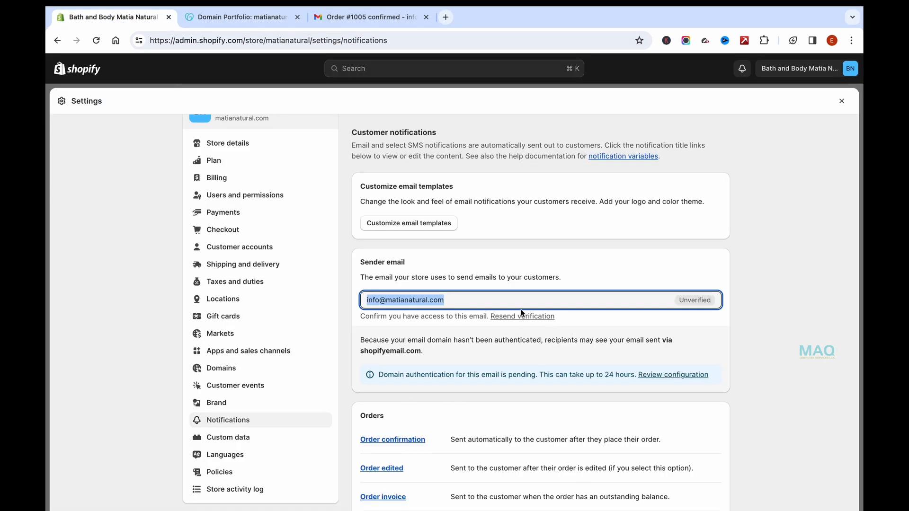
Step: Open Review configuration and copy Record #1's host name 4fl._domainkey
left_click(679, 378)
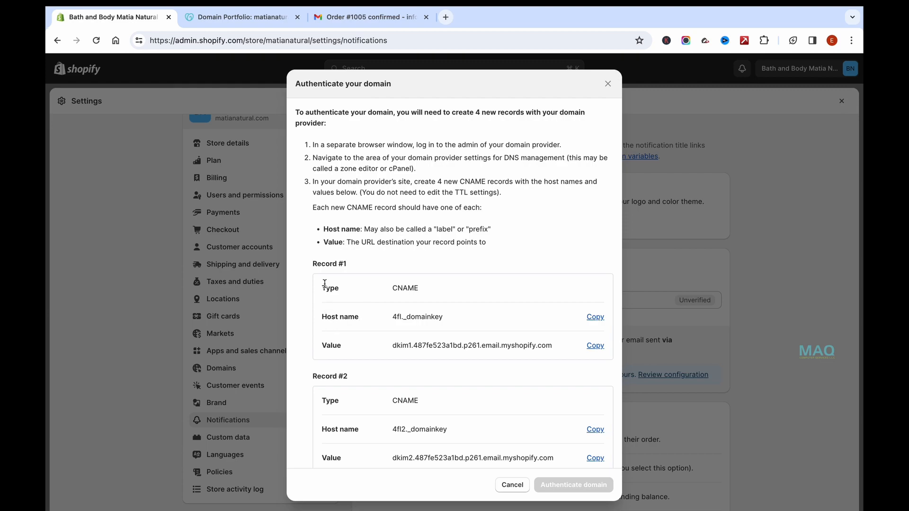
left_click_drag(393, 287, 430, 291)
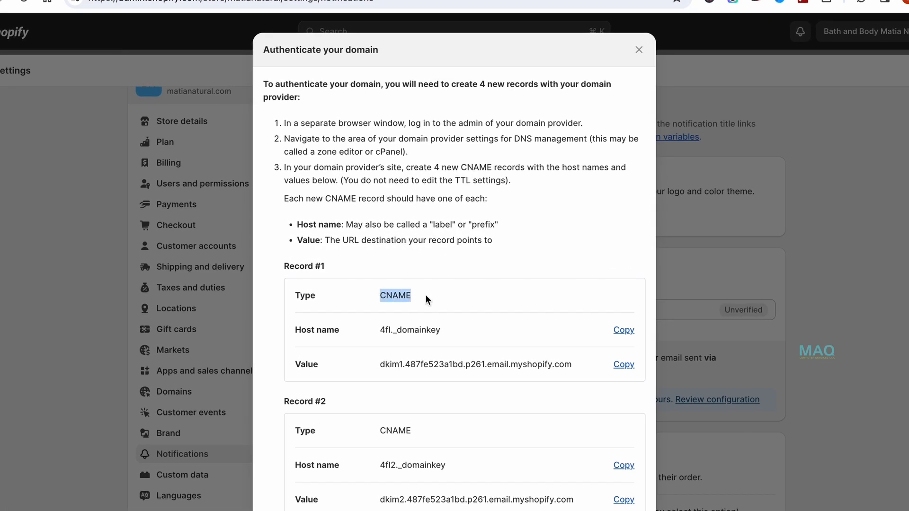
left_click(388, 334)
left_click(623, 329)
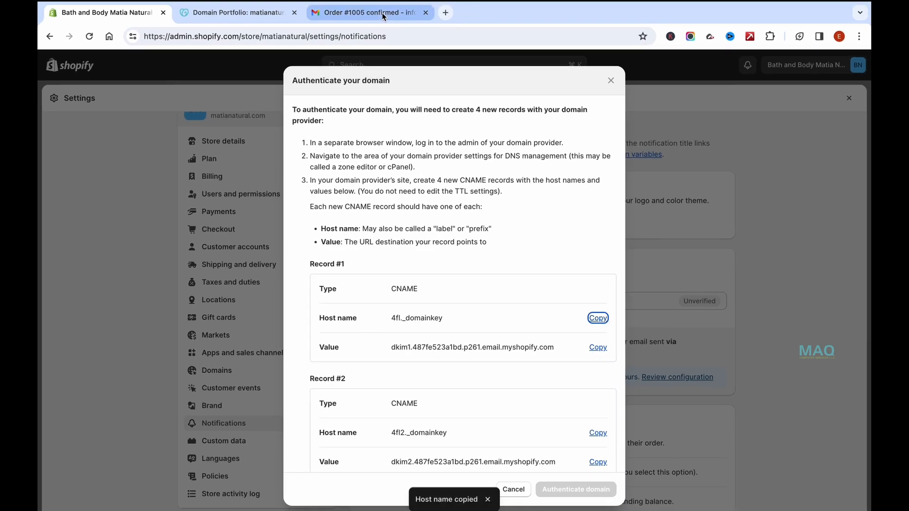
Step: Add a new CNAME record in GoDaddy with Name 4fl._domainkey
left_click(246, 17)
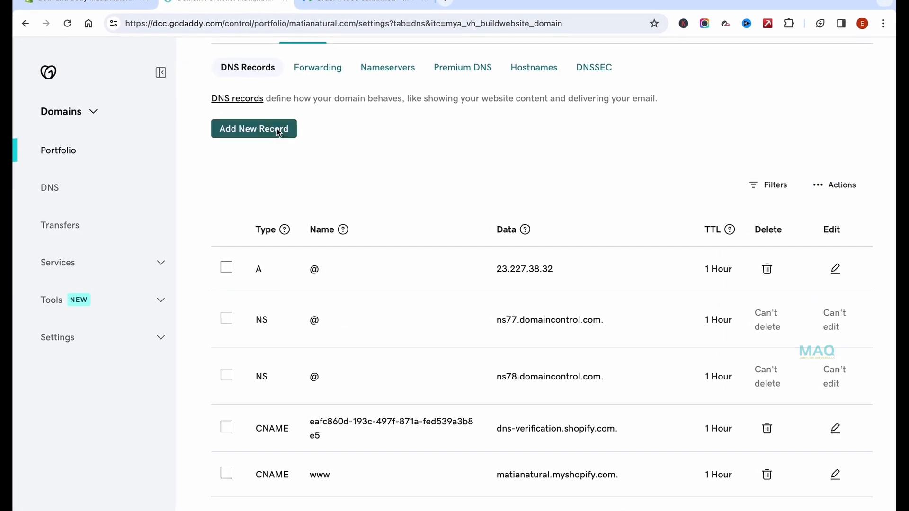
left_click(276, 128)
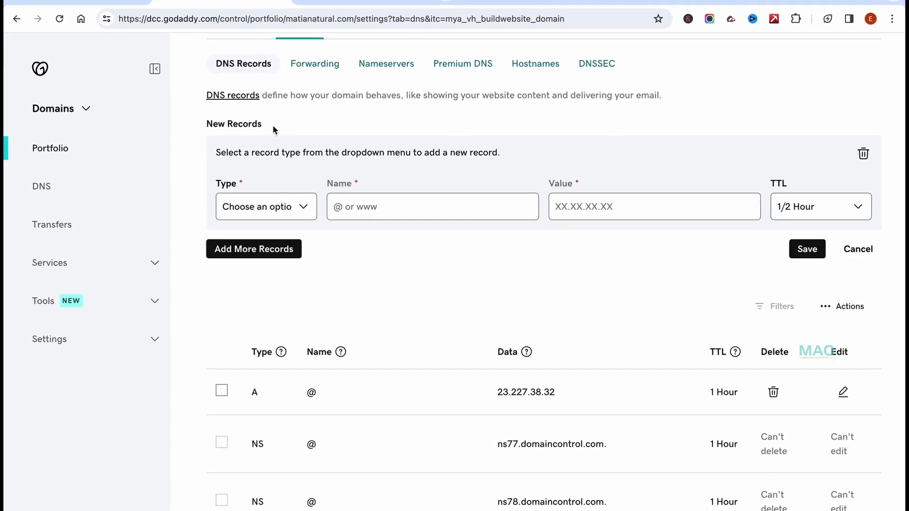
left_click(261, 207)
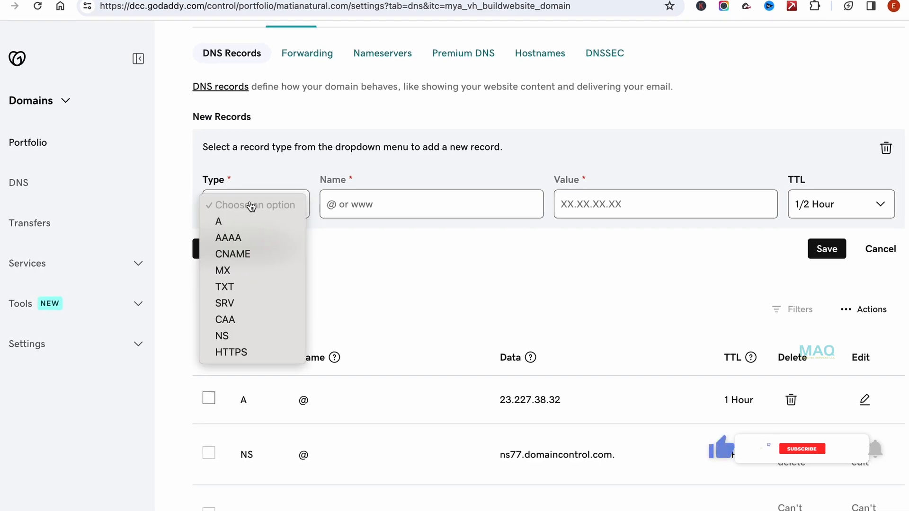
left_click(247, 253)
left_click(379, 202)
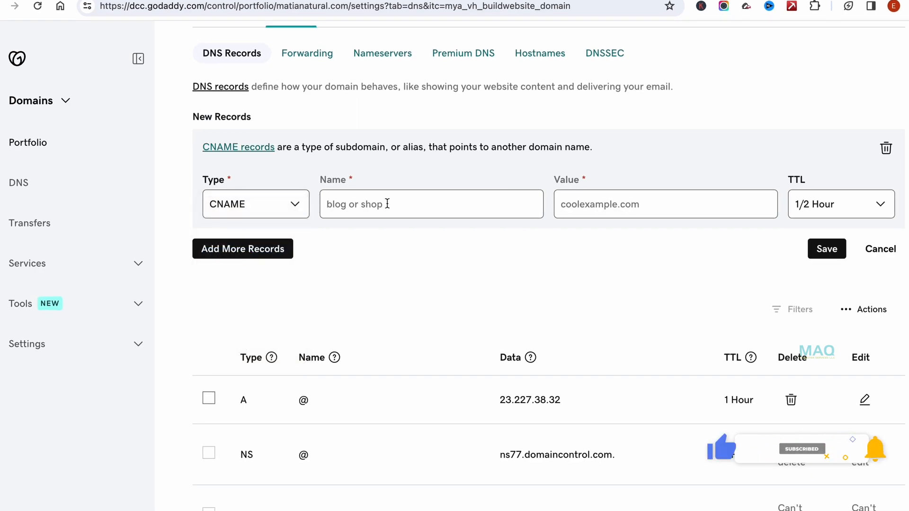
key("ctrl+v")
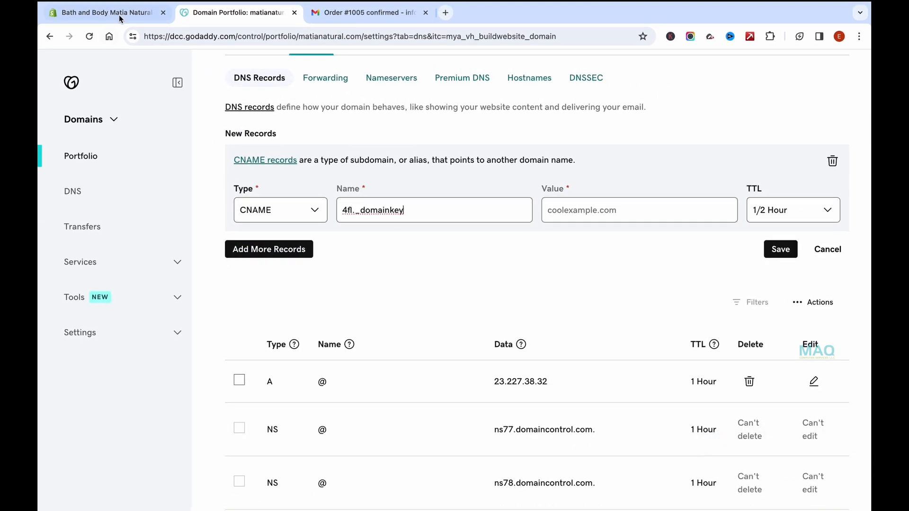
Step: Set its value to dkim1.487fe523a1bd.p261.email.myshopify.com, then save and verify the record
left_click(120, 18)
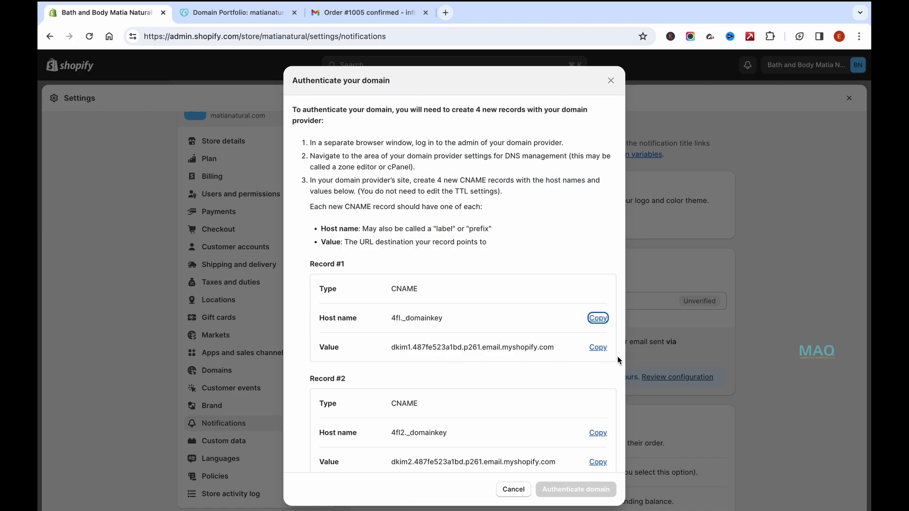
left_click(598, 347)
left_click(238, 14)
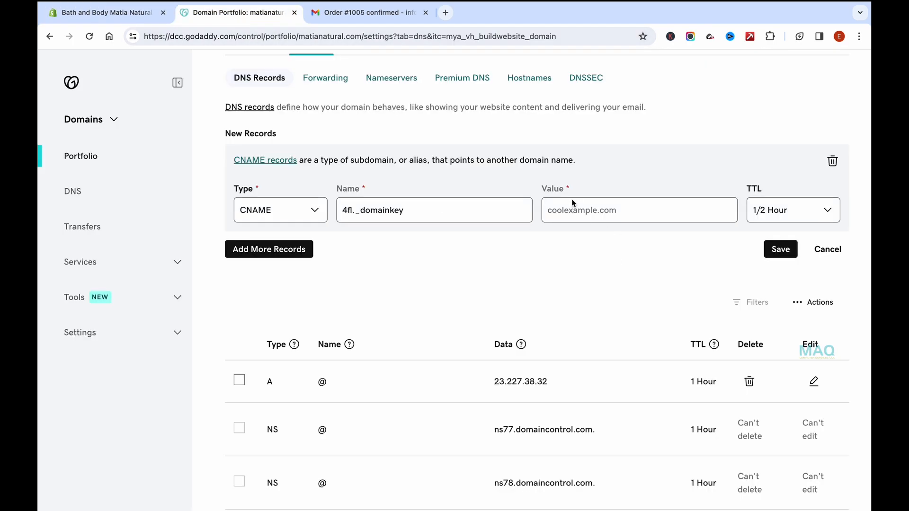
key("ctrl+v")
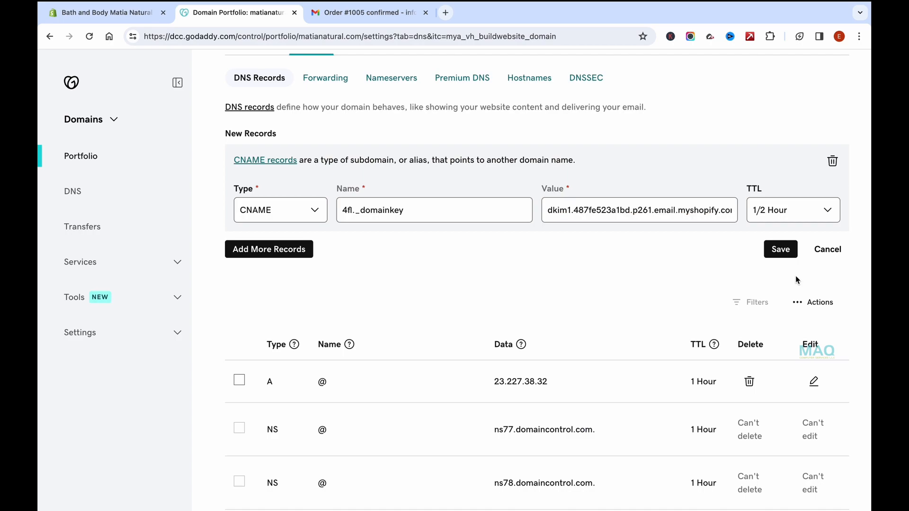
left_click(777, 252)
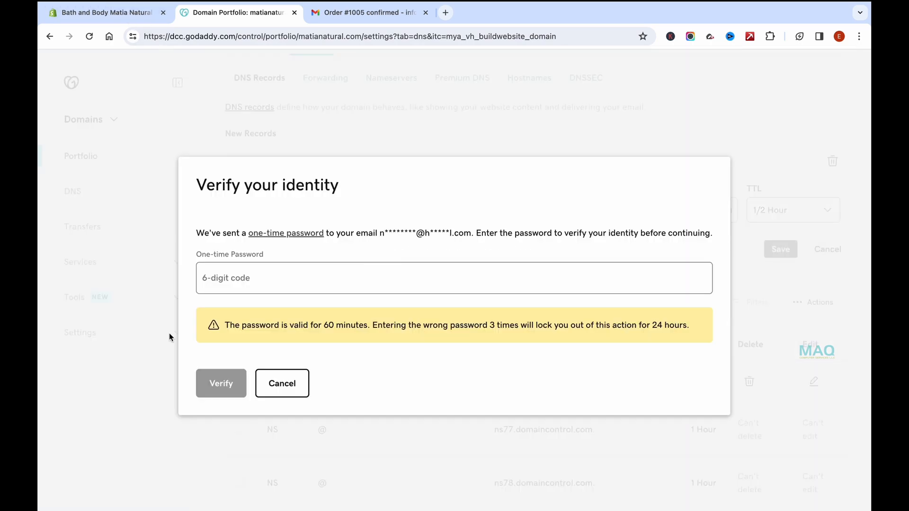
left_click(226, 388)
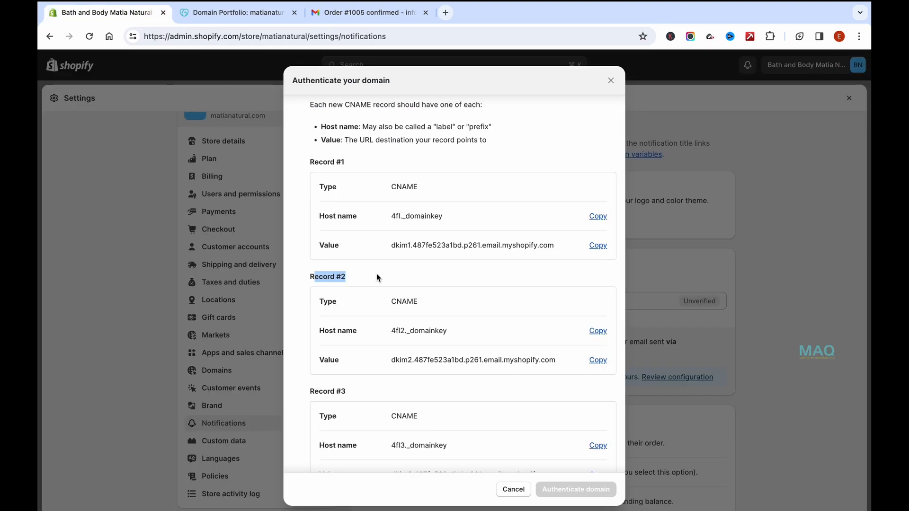
Step: Copy Record #2's host name and add a GoDaddy CNAME record named 4fl2._domainkey
left_click(376, 275)
scroll(350, 403, "down", 5)
scroll(435, 307, "up", 2)
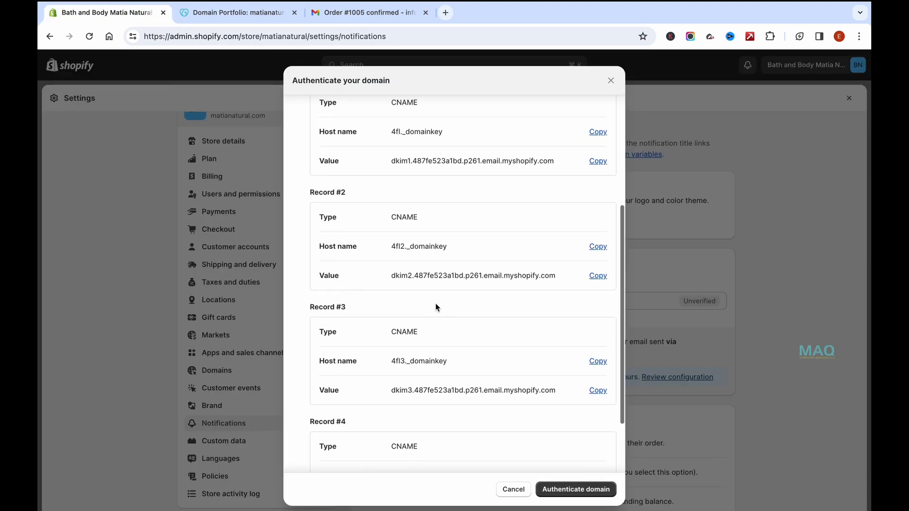
scroll(435, 307, "up", 2)
left_click(598, 309)
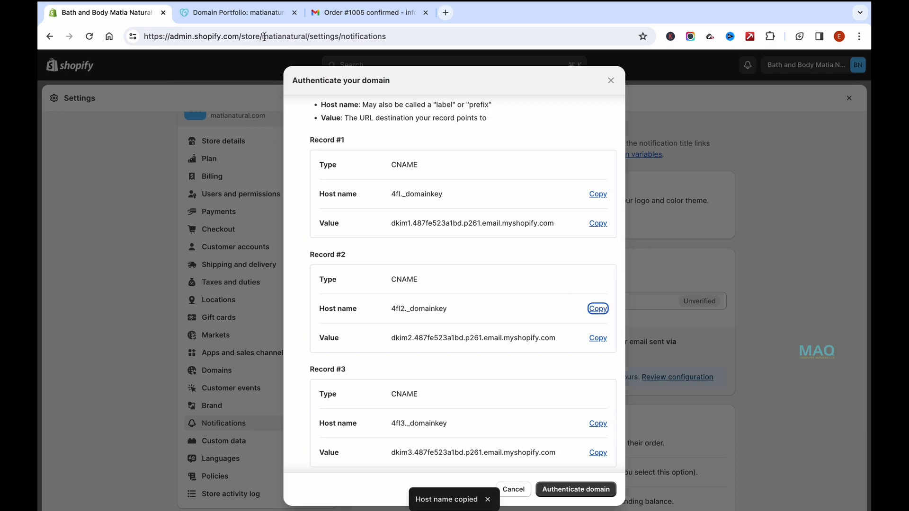
left_click(237, 13)
left_click(281, 314)
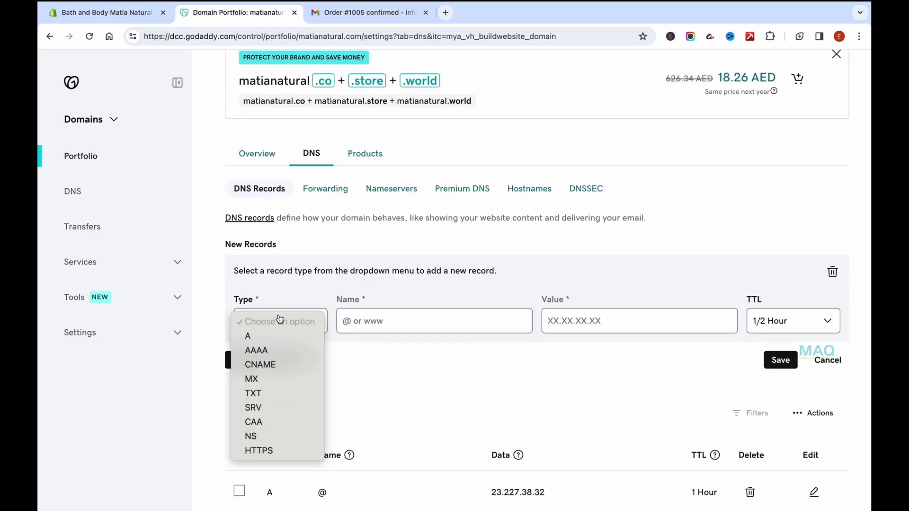
left_click(273, 368)
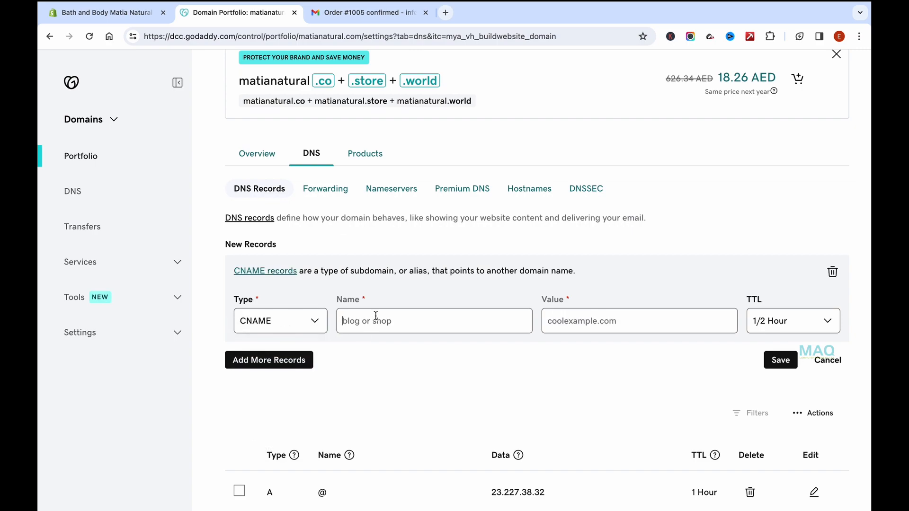
key("super+v")
Step: Paste Shopify's dkim2 value, save the record, and verify it with the one-time code
left_click(142, 13)
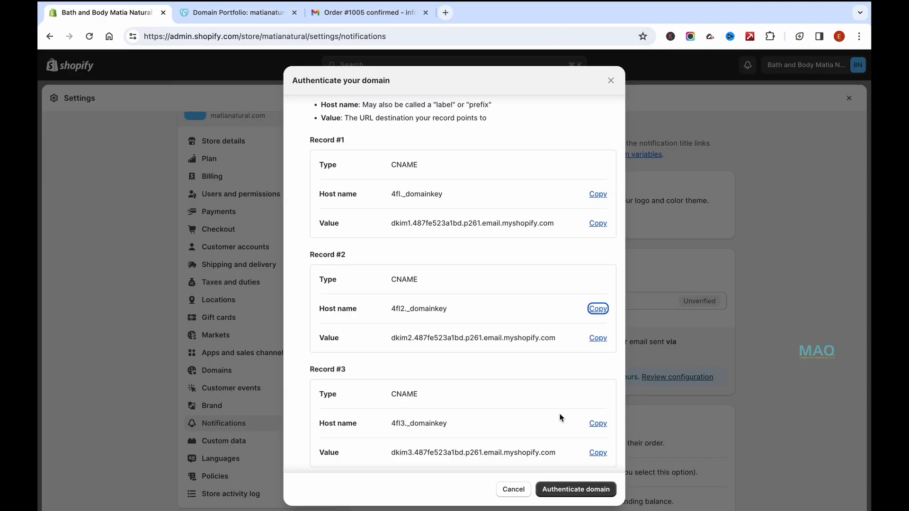
left_click(598, 338)
left_click(236, 13)
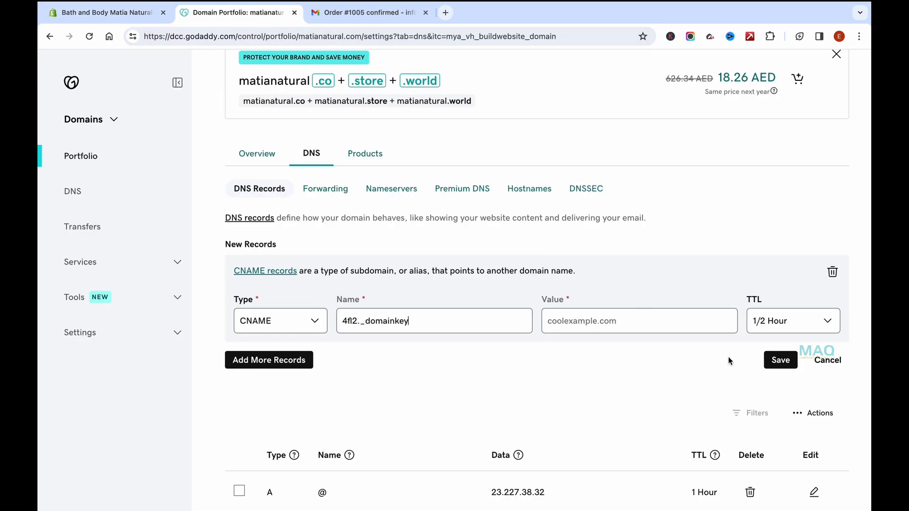
left_click(639, 316)
key("super+v")
left_click(780, 359)
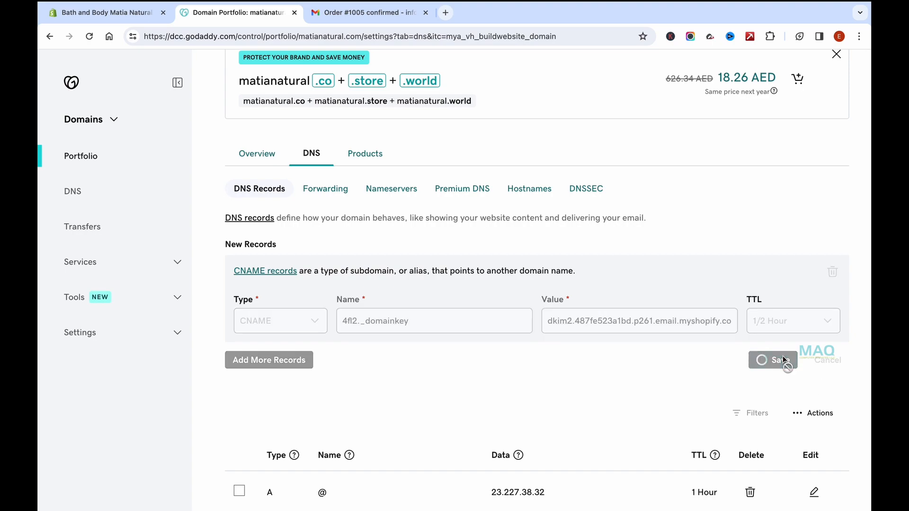
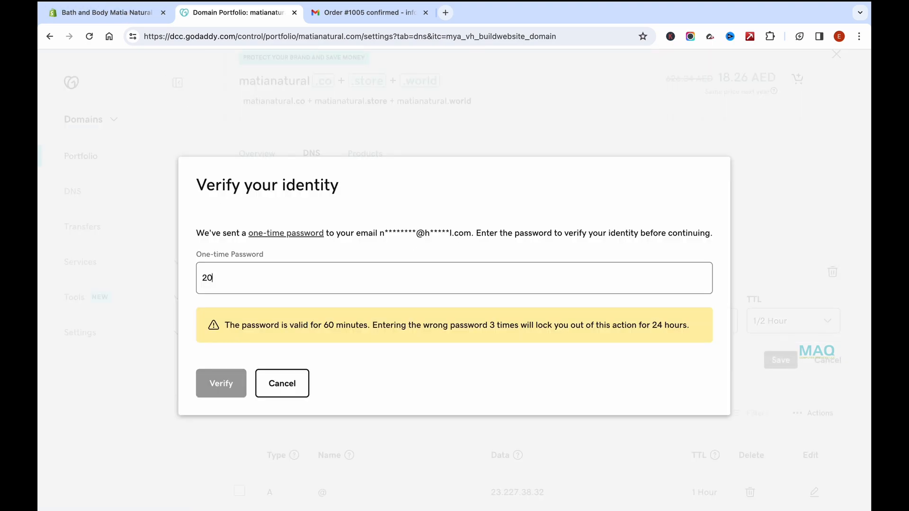
left_click(236, 389)
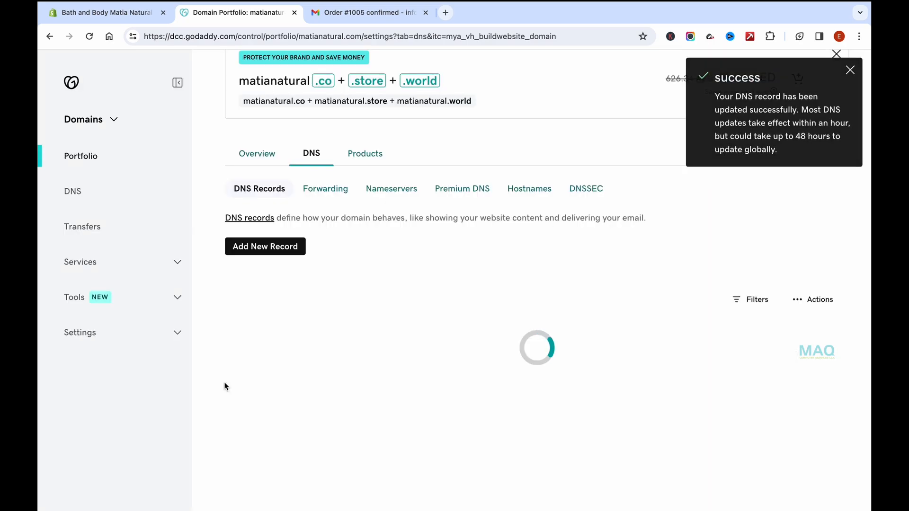
left_click(852, 71)
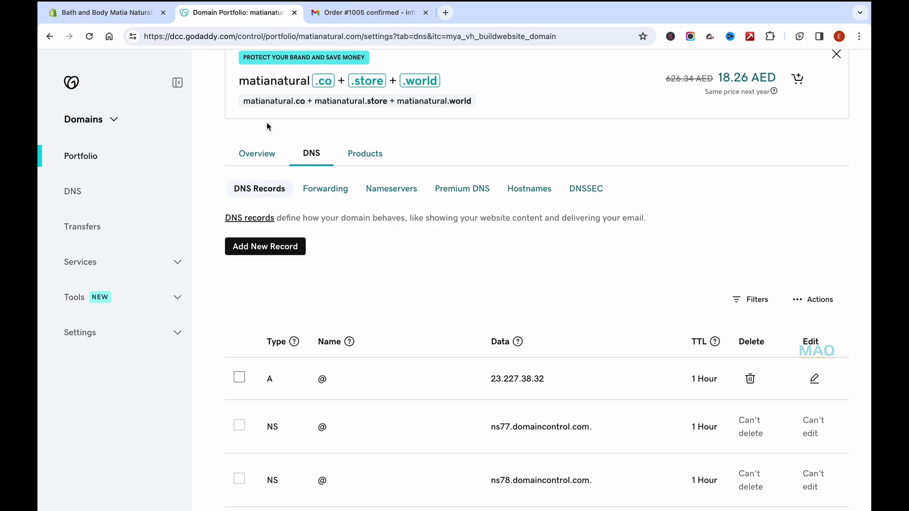
Step: Submit Authenticate domain in Shopify and highlight the 24-hour pending notice
left_click(134, 12)
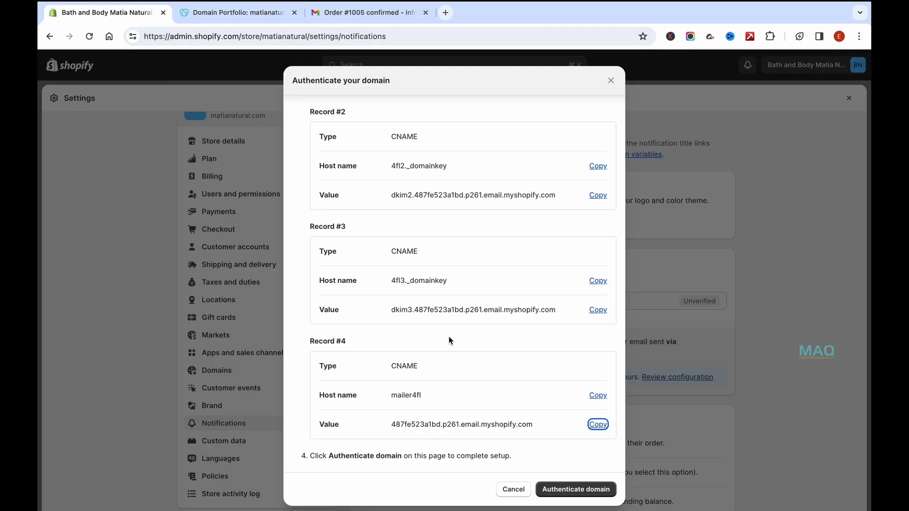
left_click(576, 493)
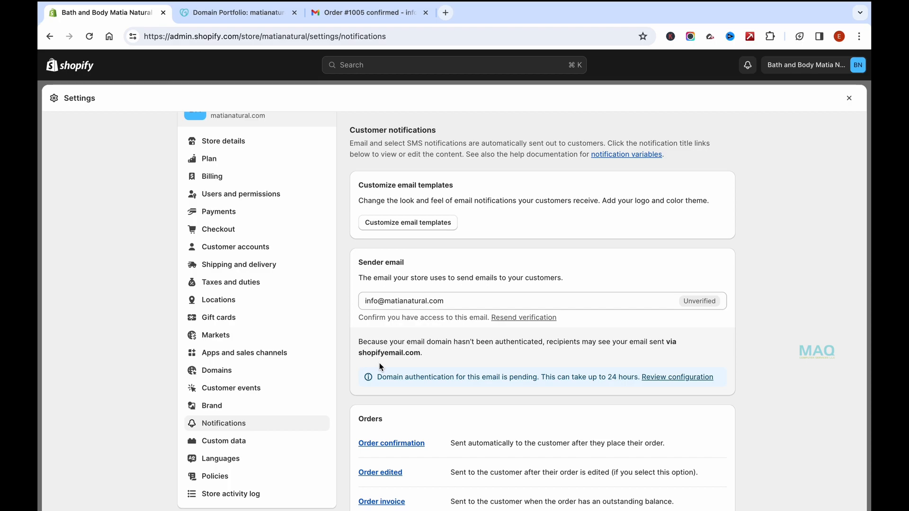
left_click_drag(377, 379, 574, 379)
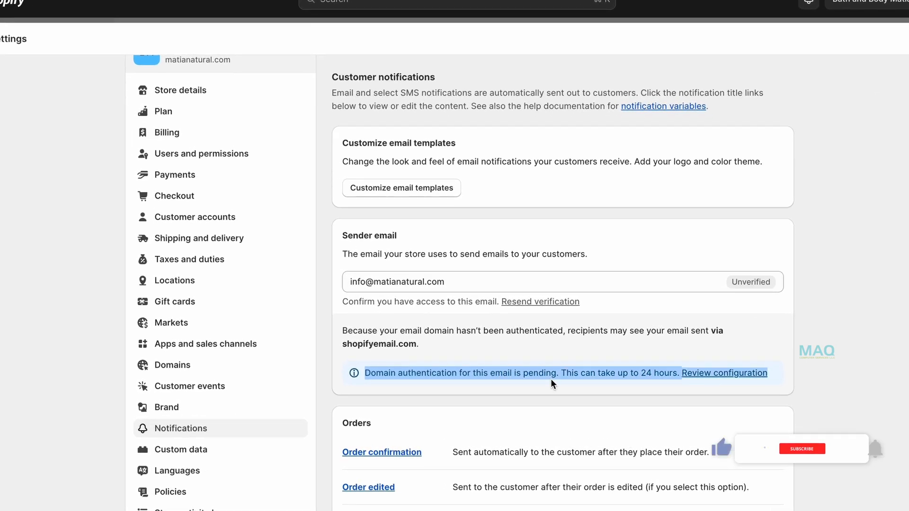
left_click(576, 377)
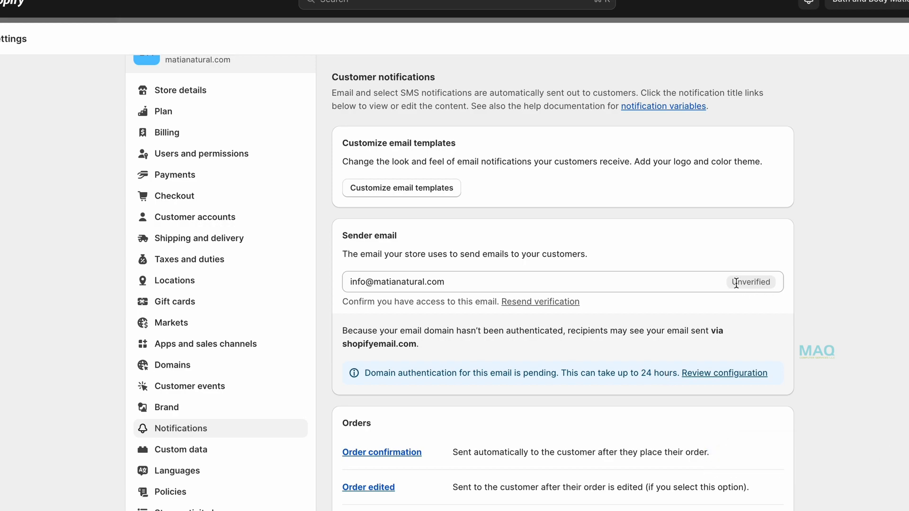
left_click(777, 279)
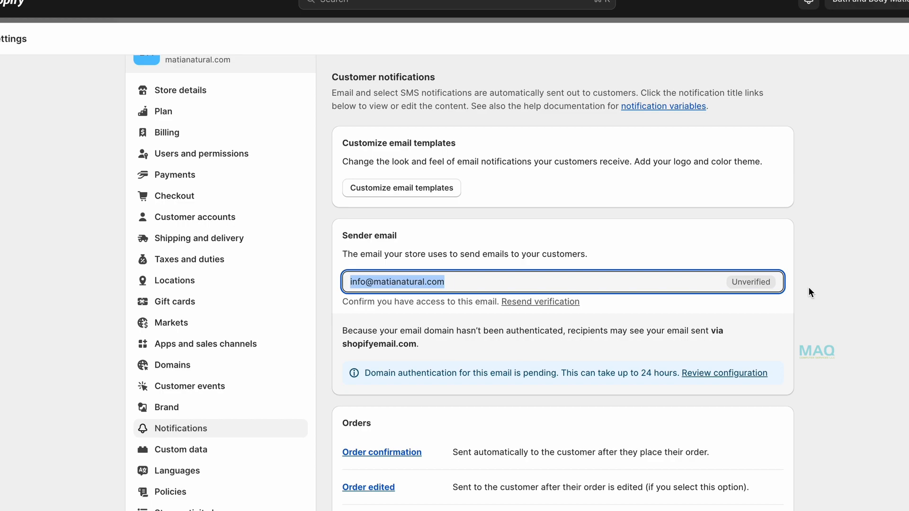
left_click(357, 1)
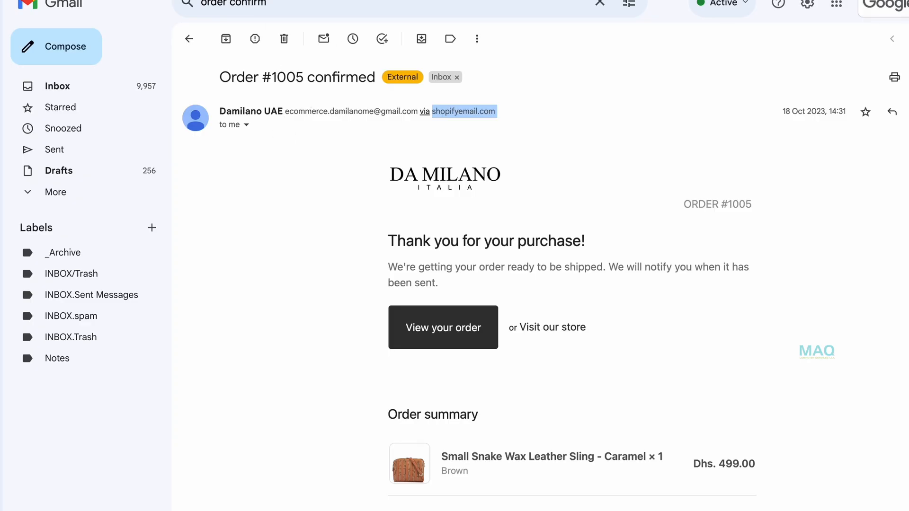
left_click(227, 0)
left_click_drag(338, 234, 444, 237)
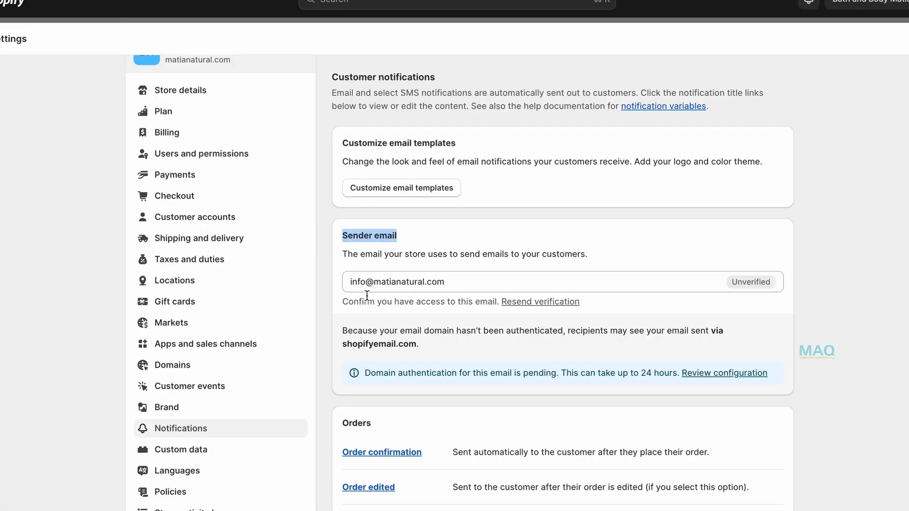
left_click(374, 0)
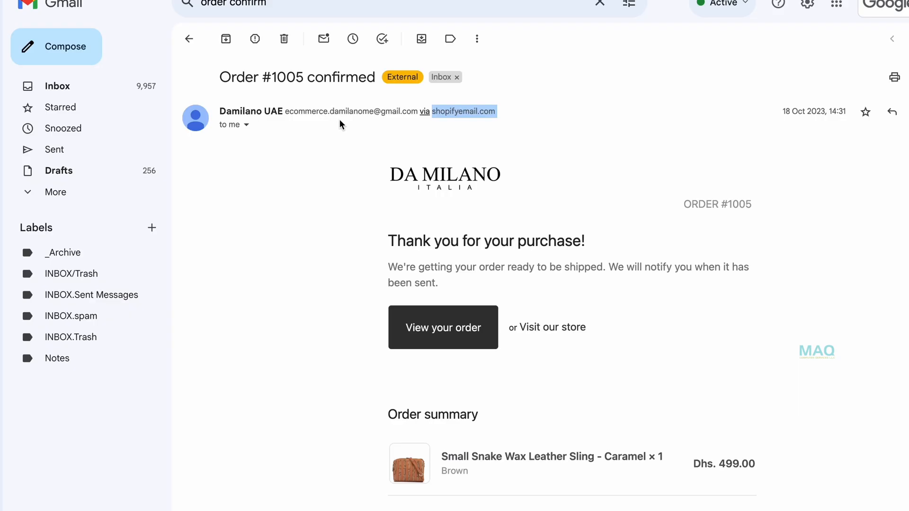
left_click_drag(432, 112, 496, 111)
left_click(445, 0)
left_click(445, 272)
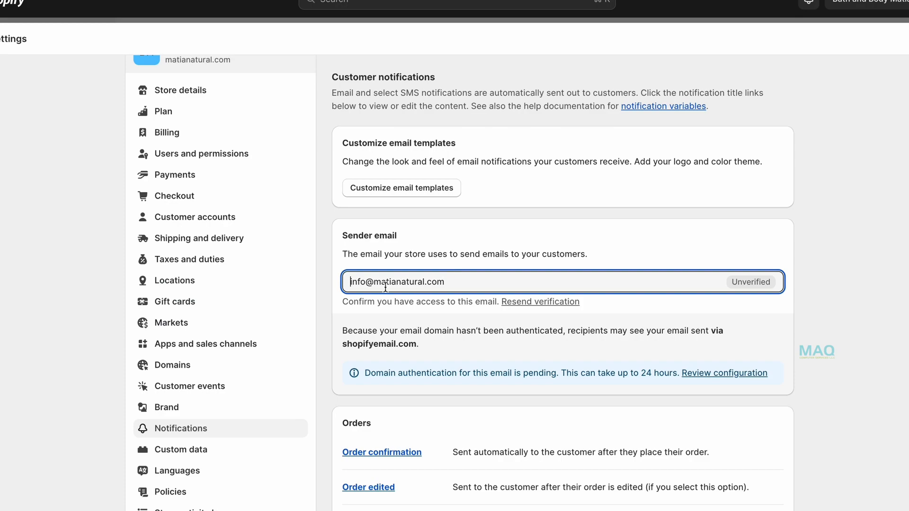
left_click_drag(347, 285, 501, 282)
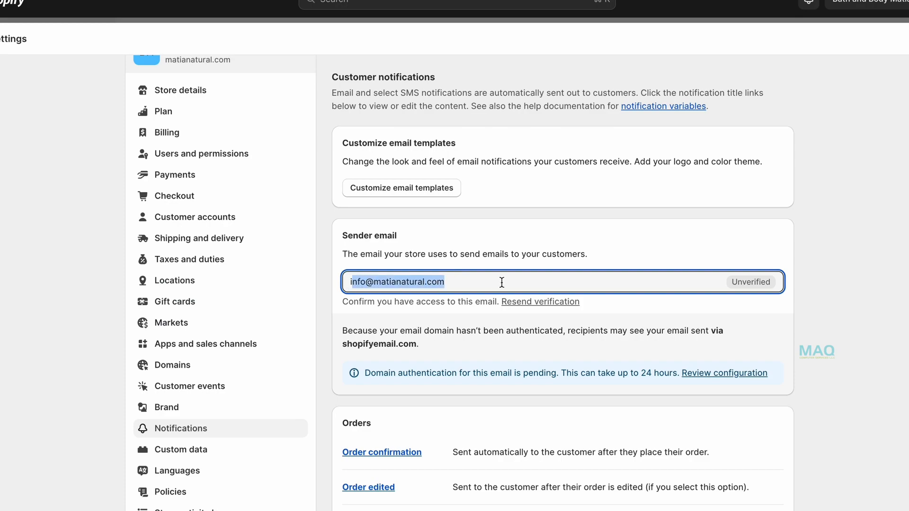